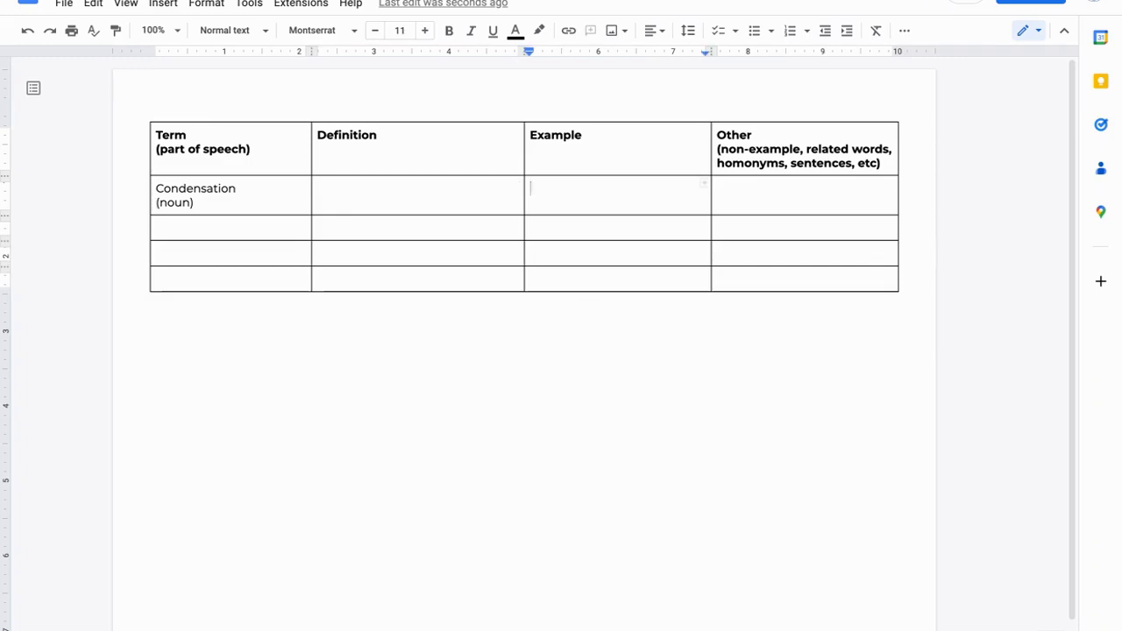
Enter "The water that is on the side of a cold drink, clouds" as the example for Condensation.
{"action": "type", "text": "The water that is on the side of a cold drink"}
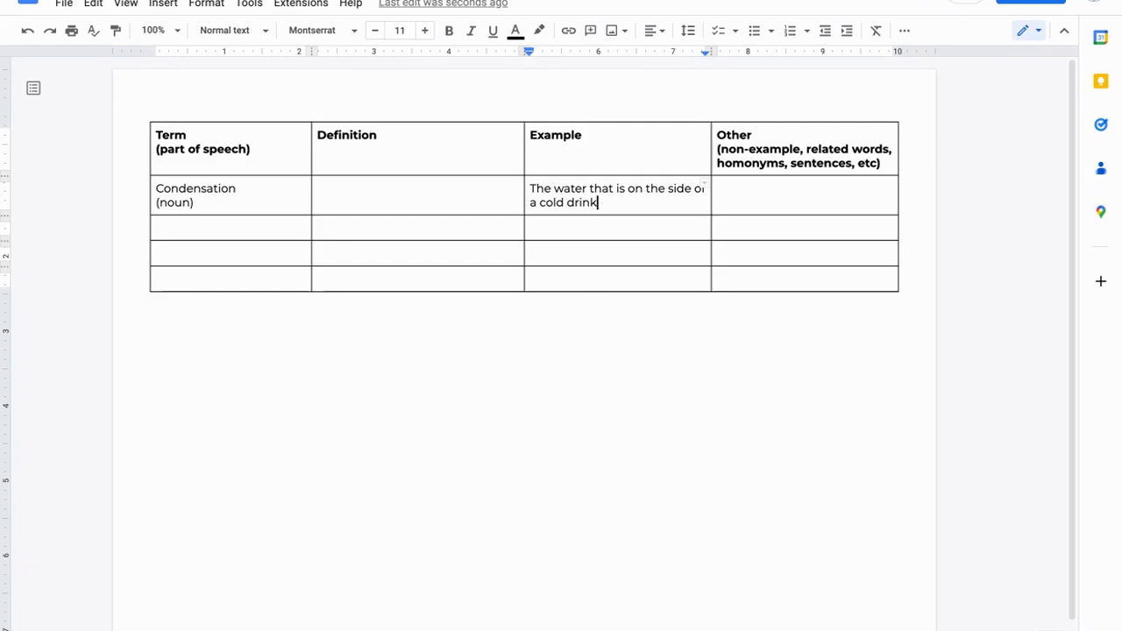
{"action": "type", "text": ", clouds"}
Enter the Condensation definition "Water particles in the air that we can see because they move closer together when its cold".
{"action": "left_click", "coordinate": [317, 188]}
{"action": "type", "text": "Water that happens with cold"}
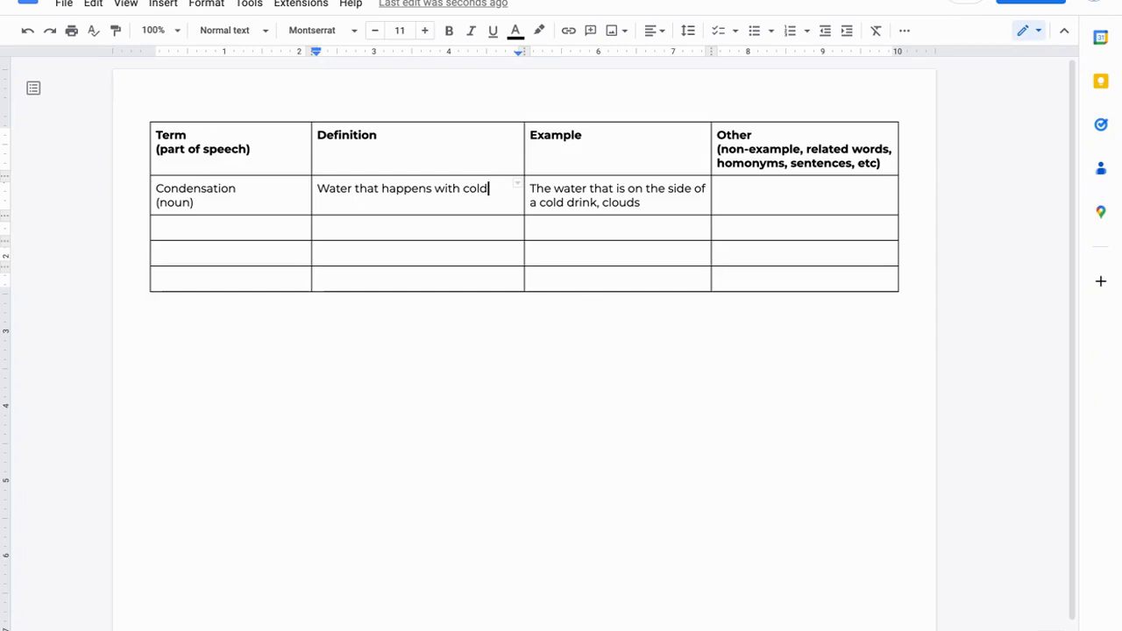
{"action": "key", "text": "BackSpace"}
{"action": "key", "text": "BackSpace"}
{"action": "key", "text": "BackSpace"}
{"action": "key", "text": "BackSpace"}
{"action": "key", "text": "BackSpace"}
{"action": "key", "text": "BackSpace"}
{"action": "key", "text": "BackSpace"}
{"action": "key", "text": "BackSpace"}
{"action": "key", "text": "BackSpace"}
{"action": "key", "text": "BackSpace"}
{"action": "key", "text": "BackSpace"}
{"action": "key", "text": "BackSpace"}
{"action": "key", "text": "BackSpace"}
{"action": "key", "text": "BackSpace"}
{"action": "key", "text": "BackSpace"}
{"action": "key", "text": "BackSpace"}
{"action": "key", "text": "BackSpace"}
{"action": "key", "text": "BackSpace"}
{"action": "key", "text": "BackSpace"}
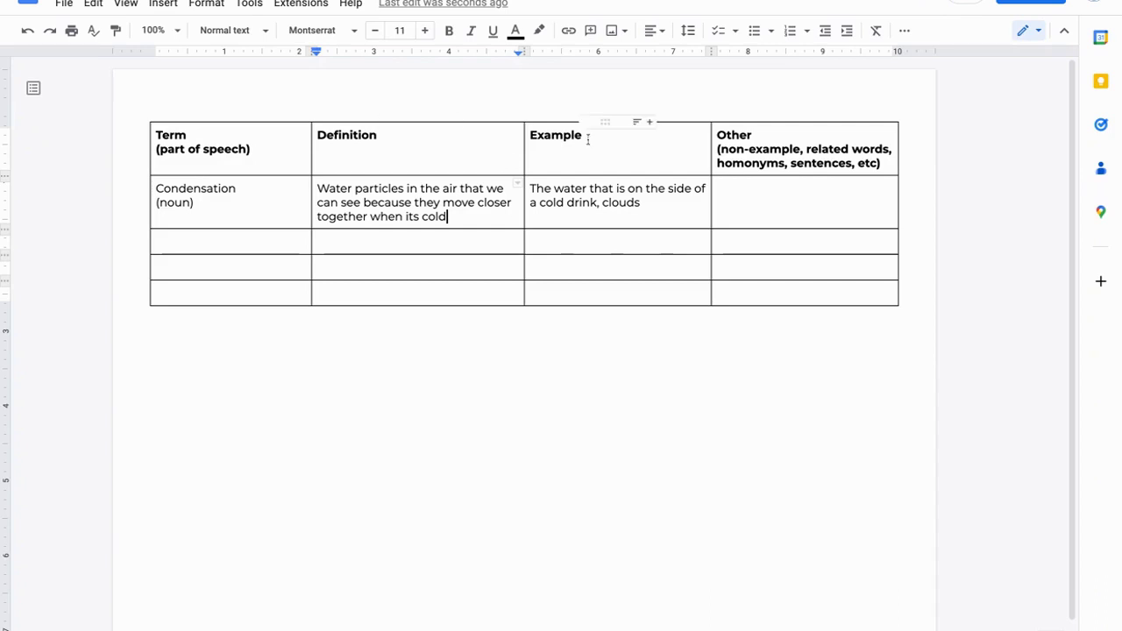
Enter the related word "Condense" in the Other cell of the Condensation row, discarding the pasted sentence starter.
{"action": "left_click", "coordinate": [749, 205]}
{"action": "key", "text": "ctrl+v"}
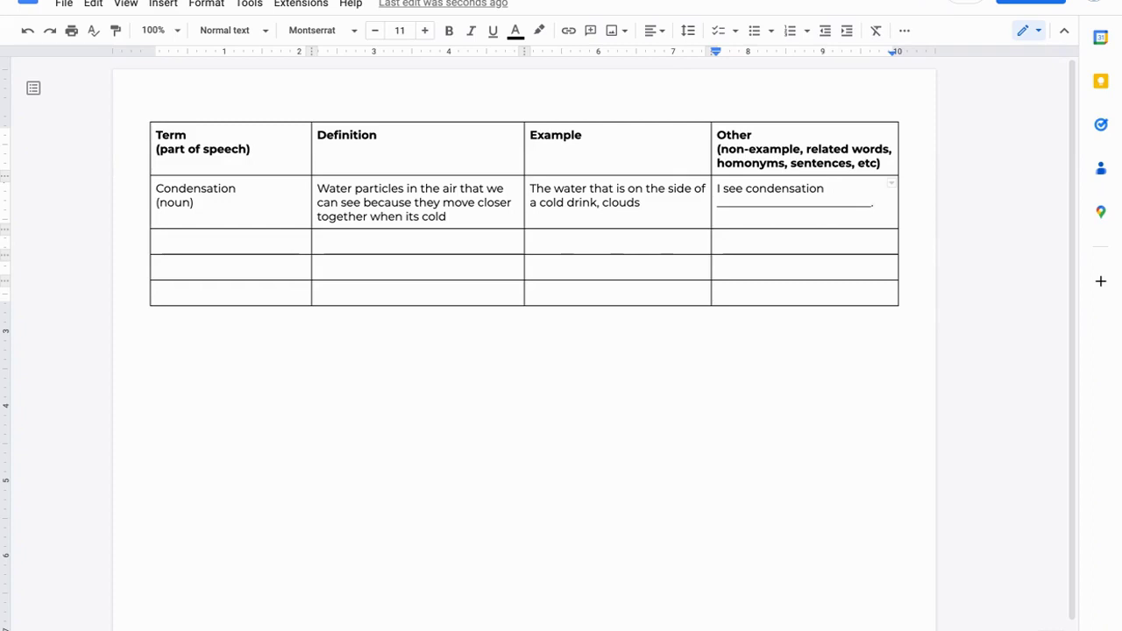
{"action": "key", "text": "ctrl+z"}
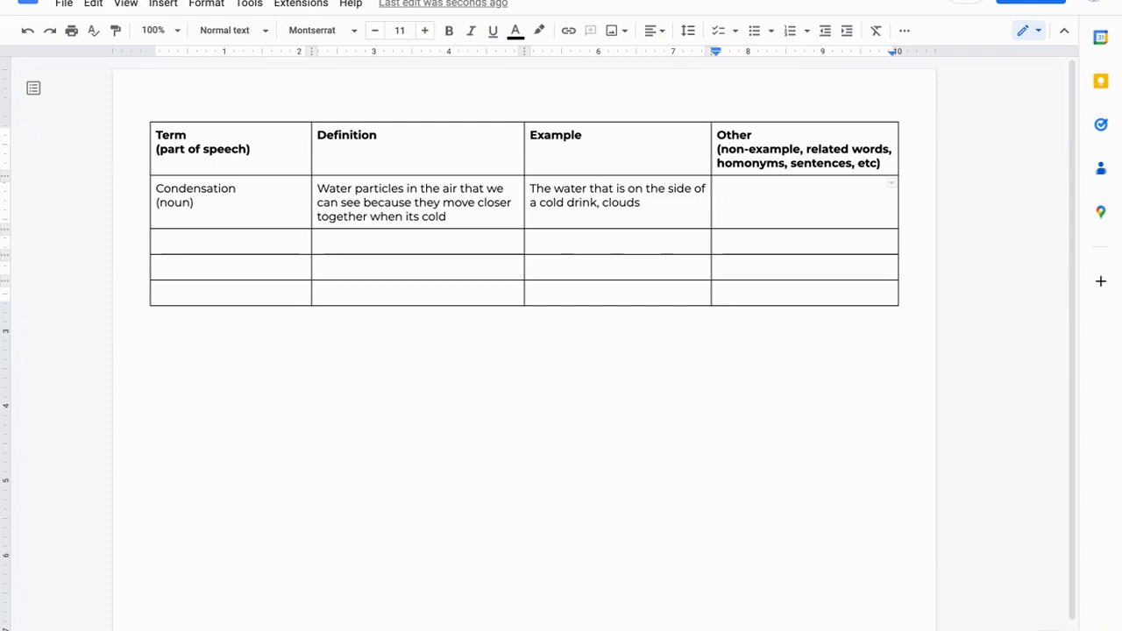
{"action": "type", "text": "Condense"}
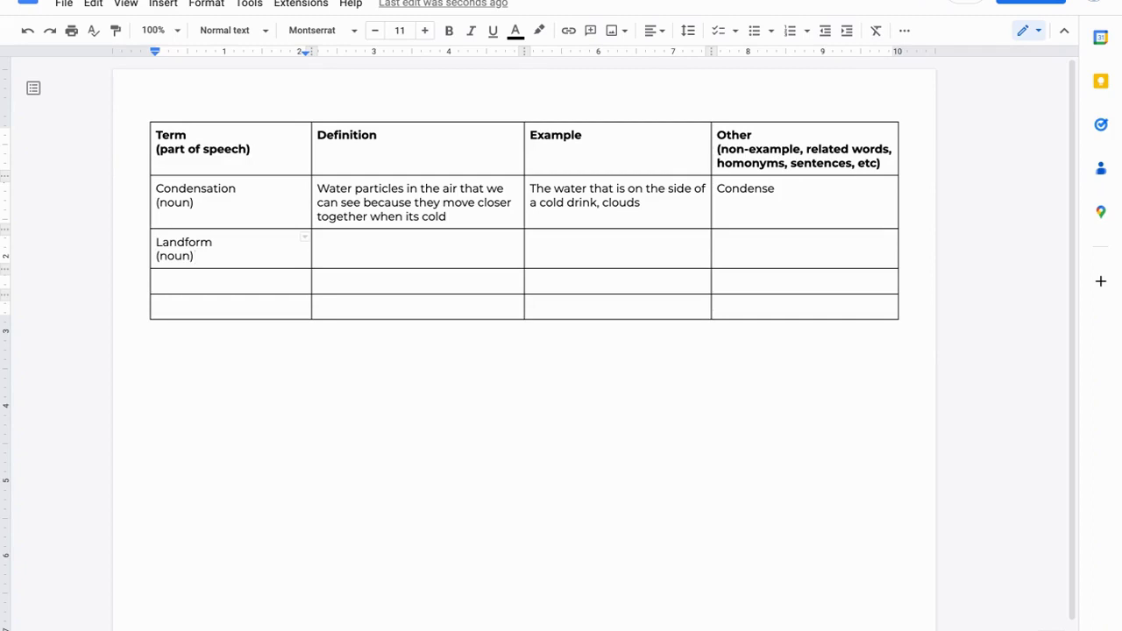
Undo the Landform entry, and fill that row with the example "Island, mountain, riverbed, volcano" and the term "Landform (noun)".
{"action": "key", "text": "ctrl+z"}
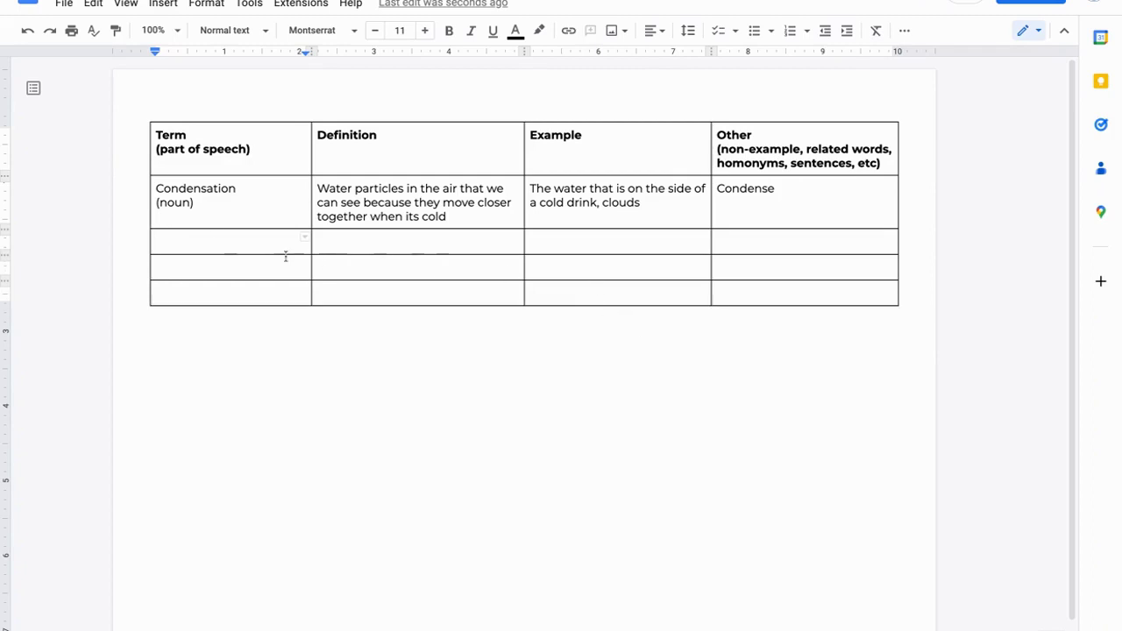
{"action": "double_click", "coordinate": [537, 238]}
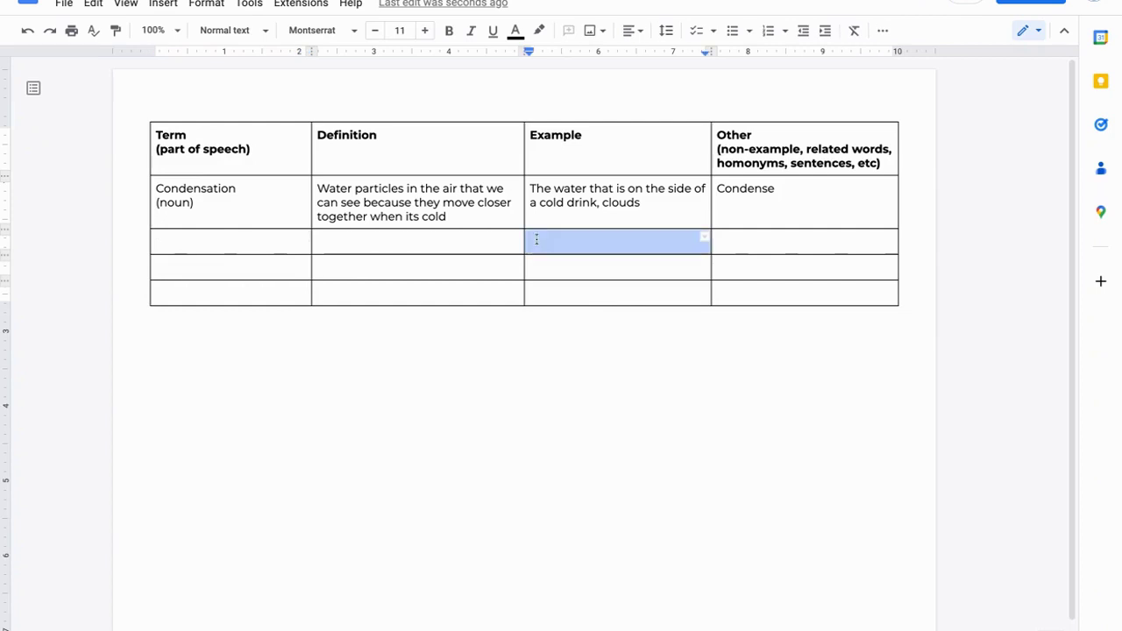
{"action": "left_click", "coordinate": [537, 239]}
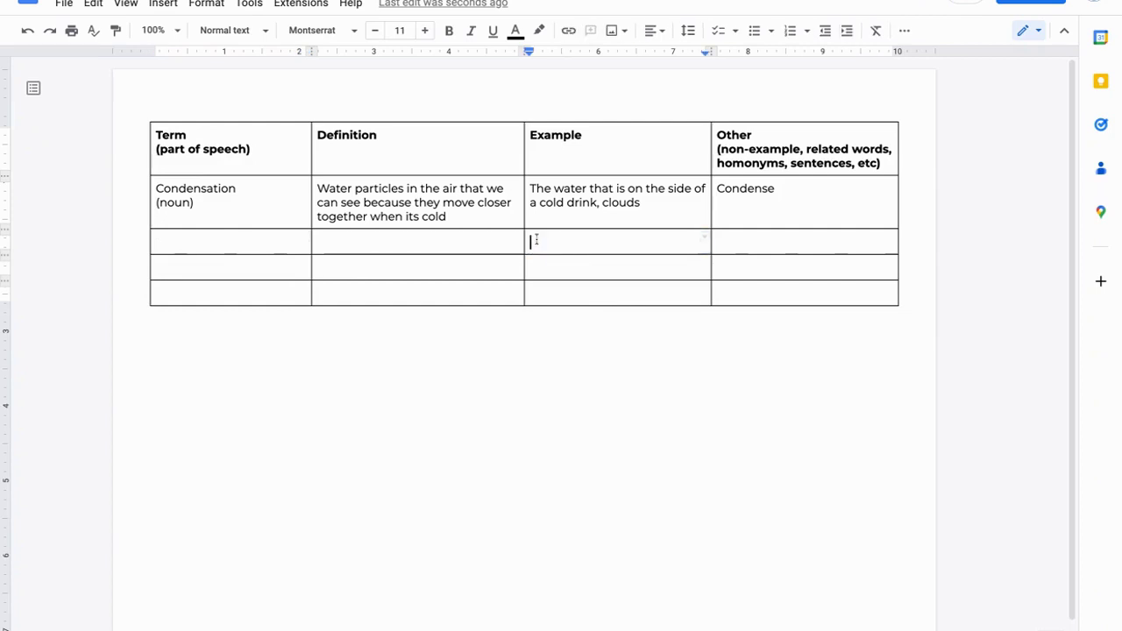
{"action": "type", "text": "Island, mountain, riverbed, volcano"}
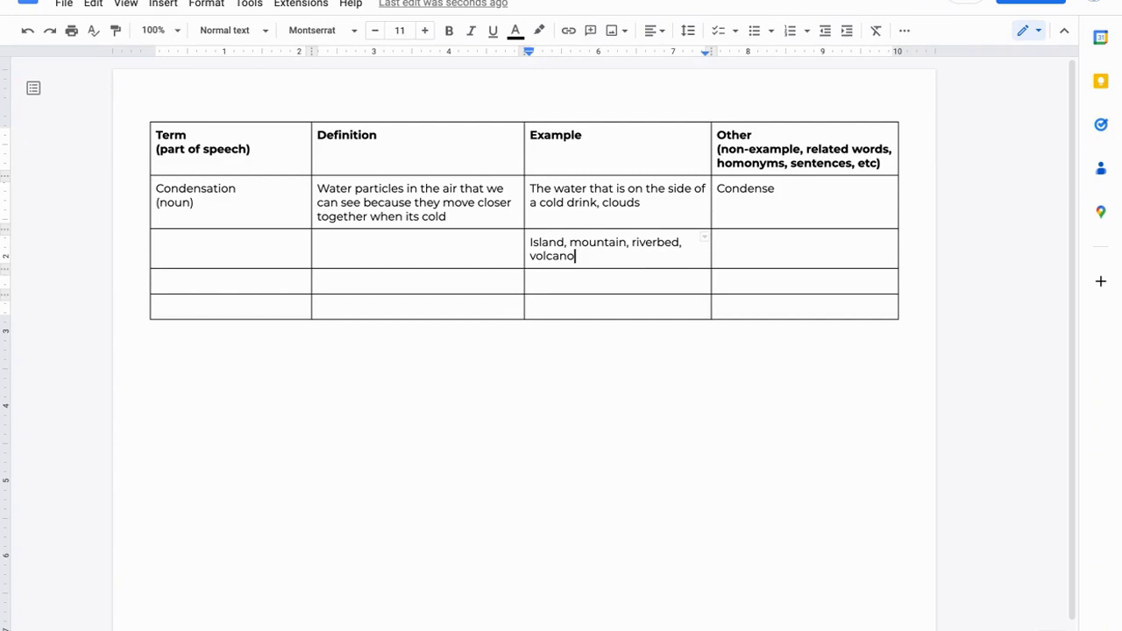
{"action": "left_click", "coordinate": [289, 243]}
{"action": "type", "text": "Landform (noun)"}
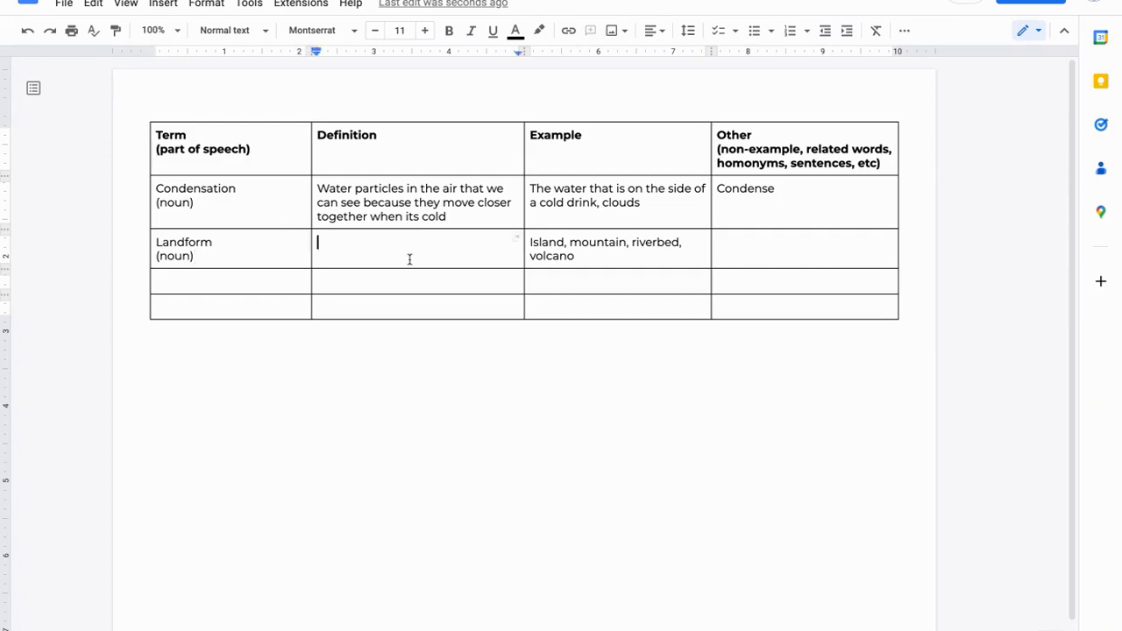
Write "When somethings makes the land a certain shape" as the Landform definition and move it to the row's Other cell.
{"action": "type", "text": "When somethings makes the lano a certain shape"}
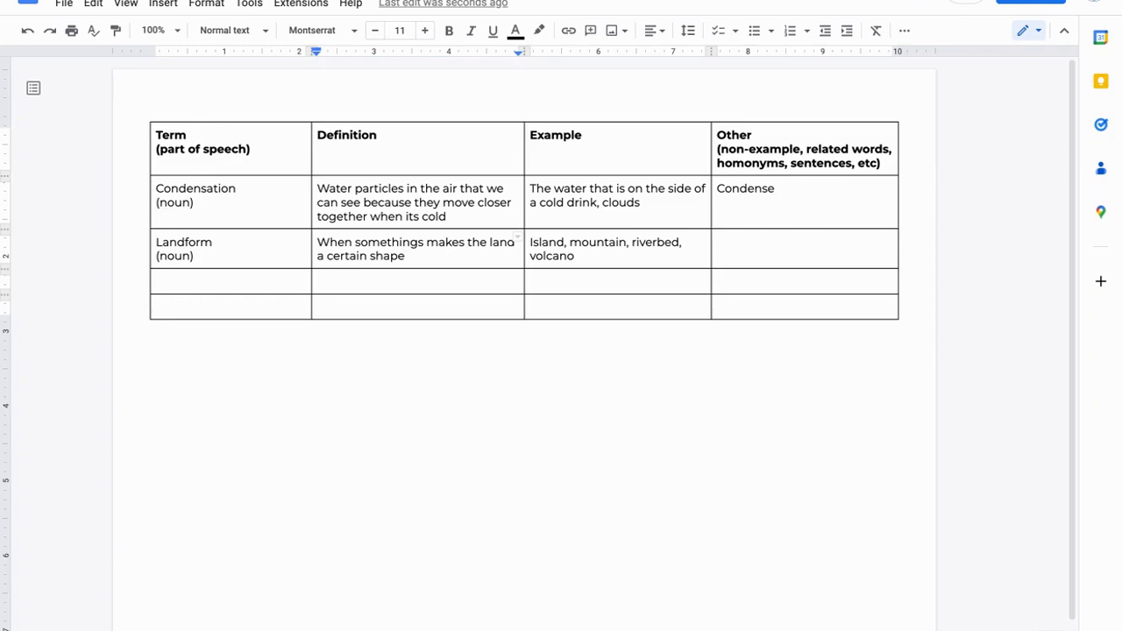
{"action": "key", "text": "ctrl+z"}
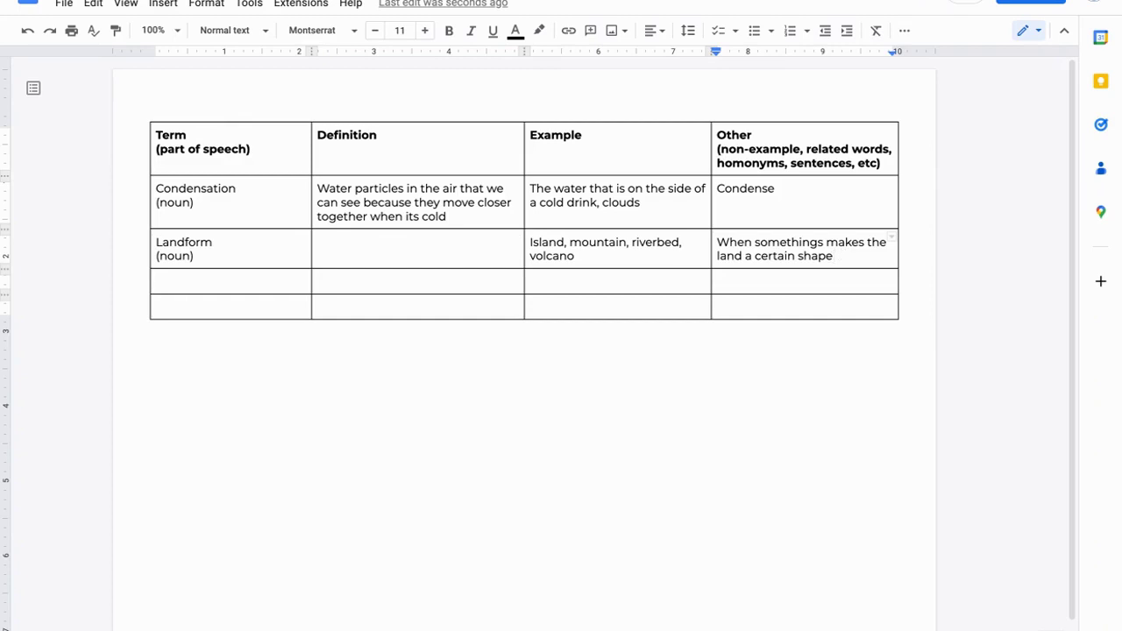
Enter "A piece of land with a shape" as the definition of Landform.
{"action": "left_click", "coordinate": [374, 261]}
{"action": "type", "text": "A piece of land"}
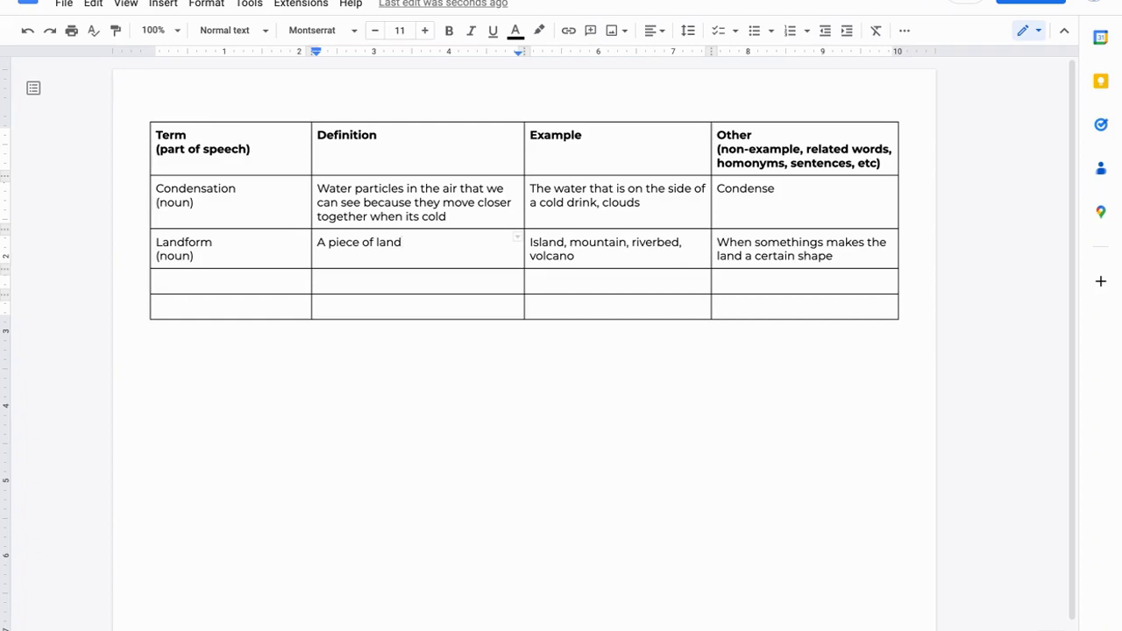
{"action": "type", "text": "with a shape"}
Replace the text in Landform's Other cell with "Non-examples:" followed by "Trees, air, rain" on a new line.
{"action": "triple_click", "coordinate": [864, 258]}
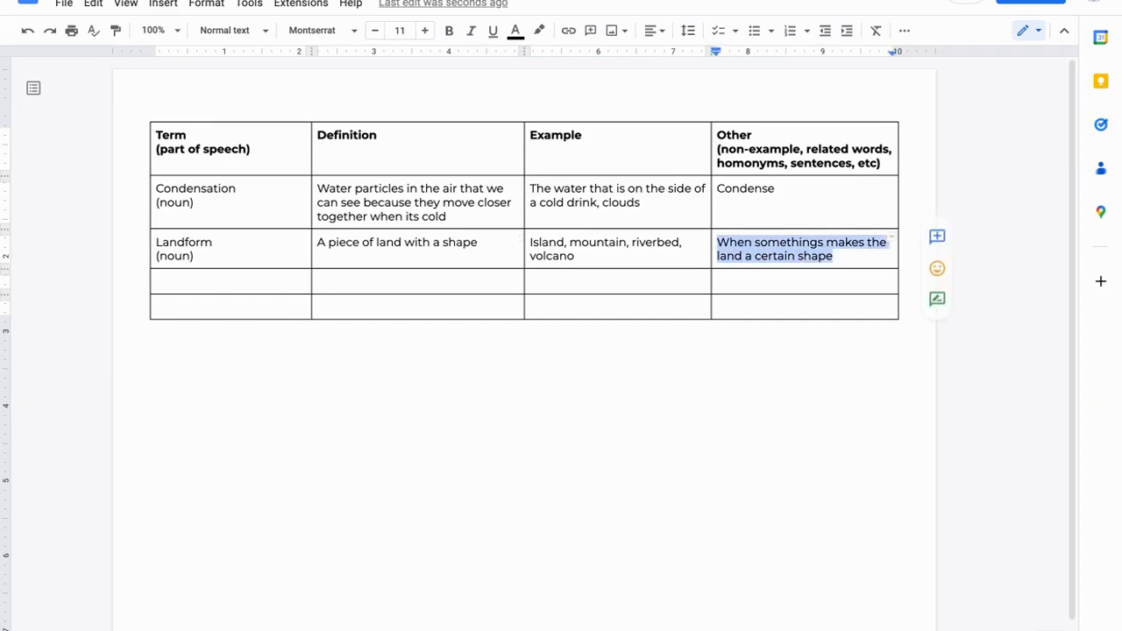
{"action": "key", "text": "BackSpace"}
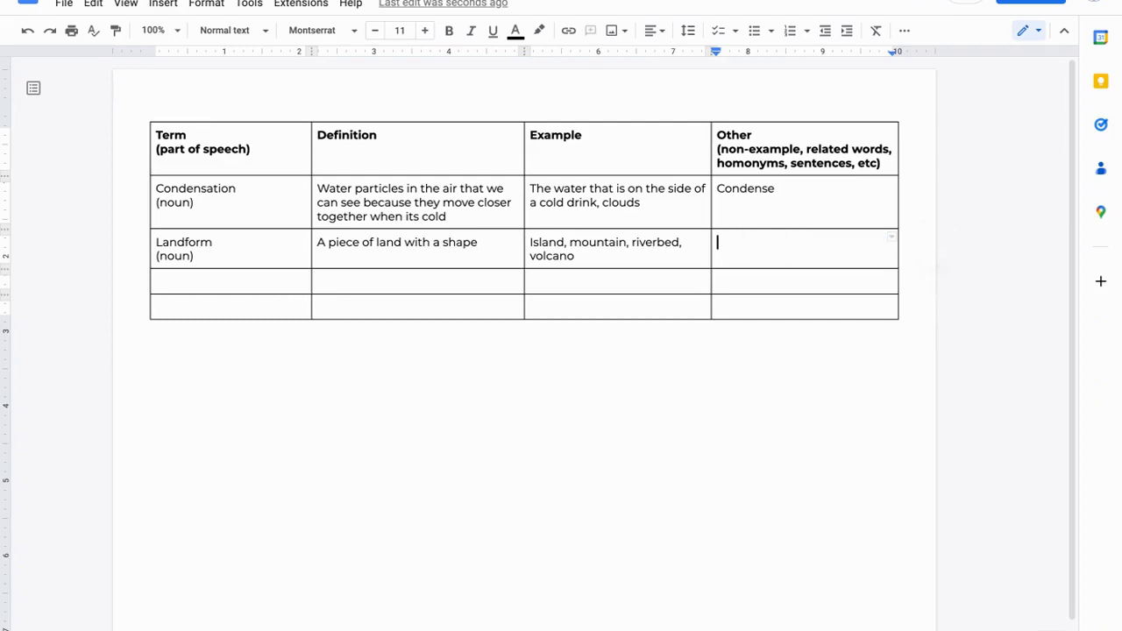
{"action": "type", "text": "Non-examples"}
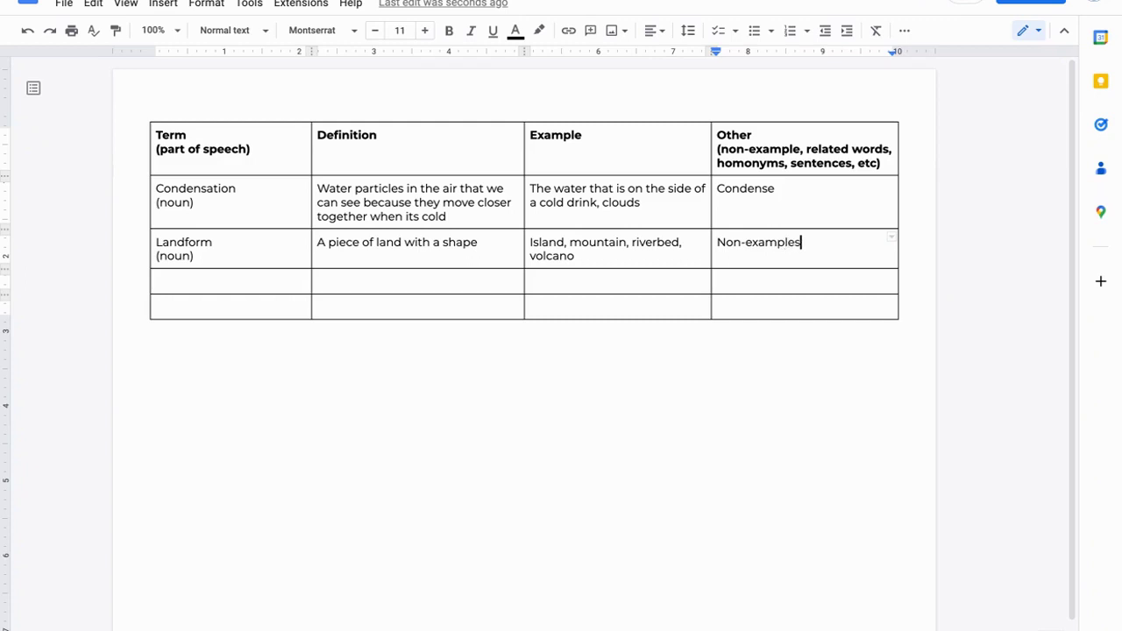
{"action": "type", "text": ":"}
{"action": "key", "text": "Return"}
{"action": "type", "text": "Trees, air, rain"}
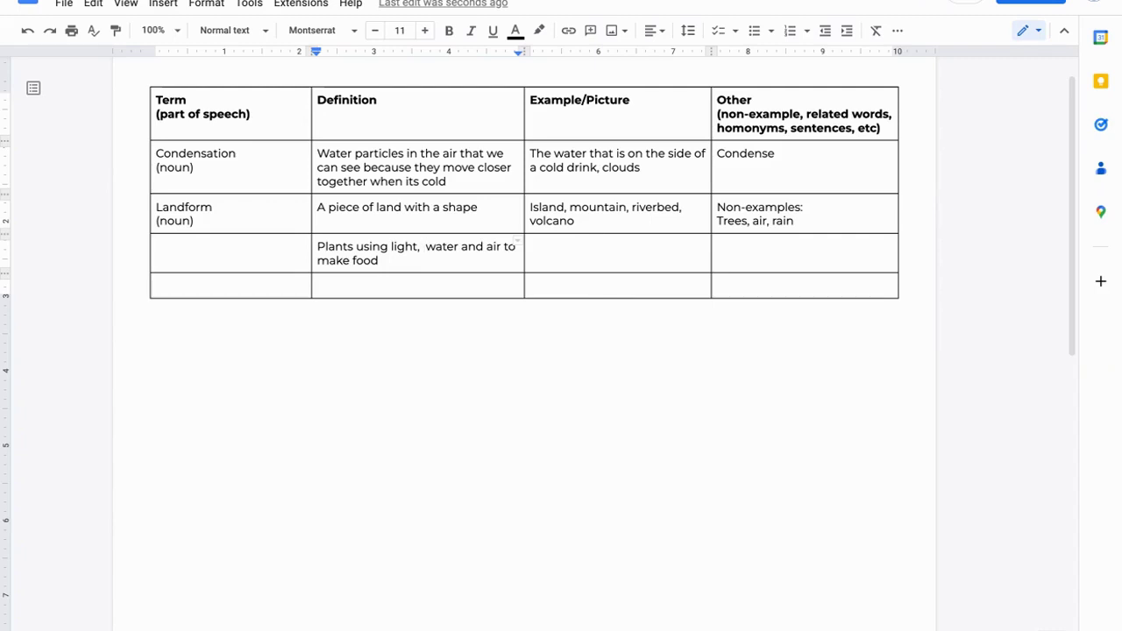
Try to remove the extra space before "water" in the third definition, and complete its term as "Photosynthesis (noun)" with "Process" underneath.
{"action": "left_click", "coordinate": [426, 246]}
{"action": "key", "text": "BackSpace"}
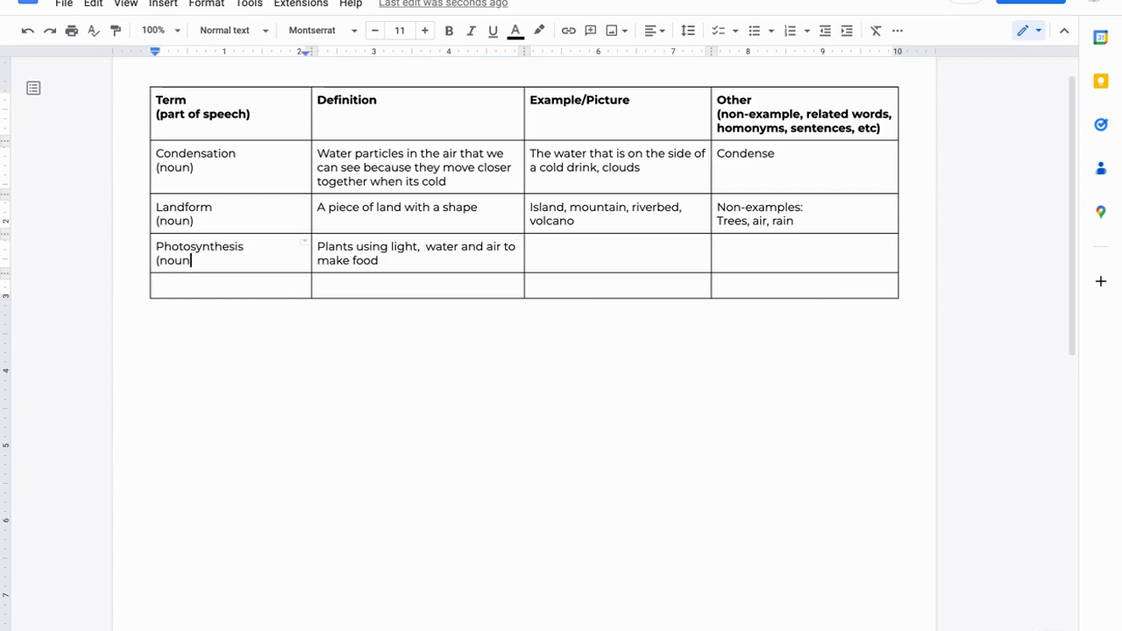
{"action": "type", "text": ")"}
{"action": "key", "text": "Return"}
{"action": "type", "text": "Process"}
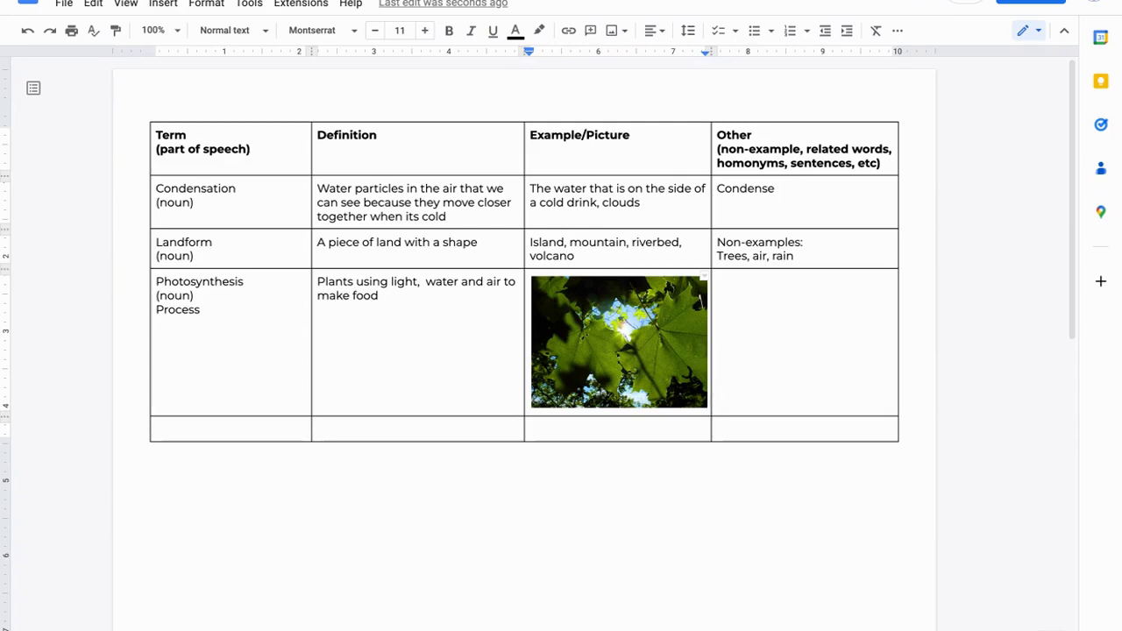
Enter "Photo-" and "Synthesis-" on separate lines in the Photosynthesis row's Other cell, and go to the FAQ at the document's end.
{"action": "left_click", "coordinate": [718, 281]}
{"action": "type", "text": "Photo-   Synthesis-"}
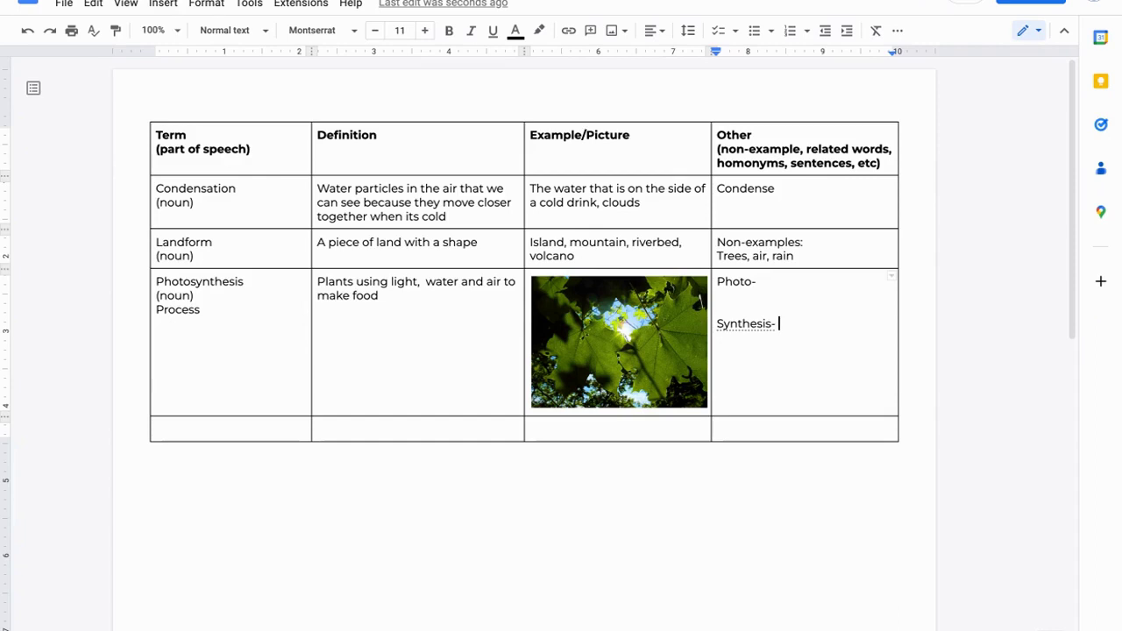
{"action": "key", "text": "ctrl+End"}
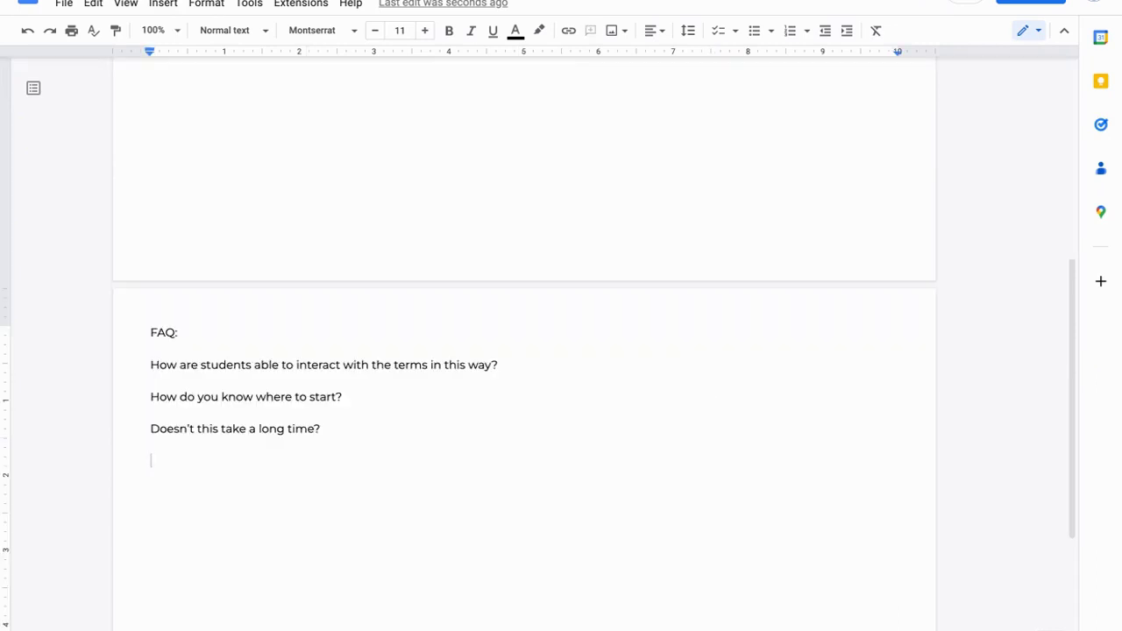